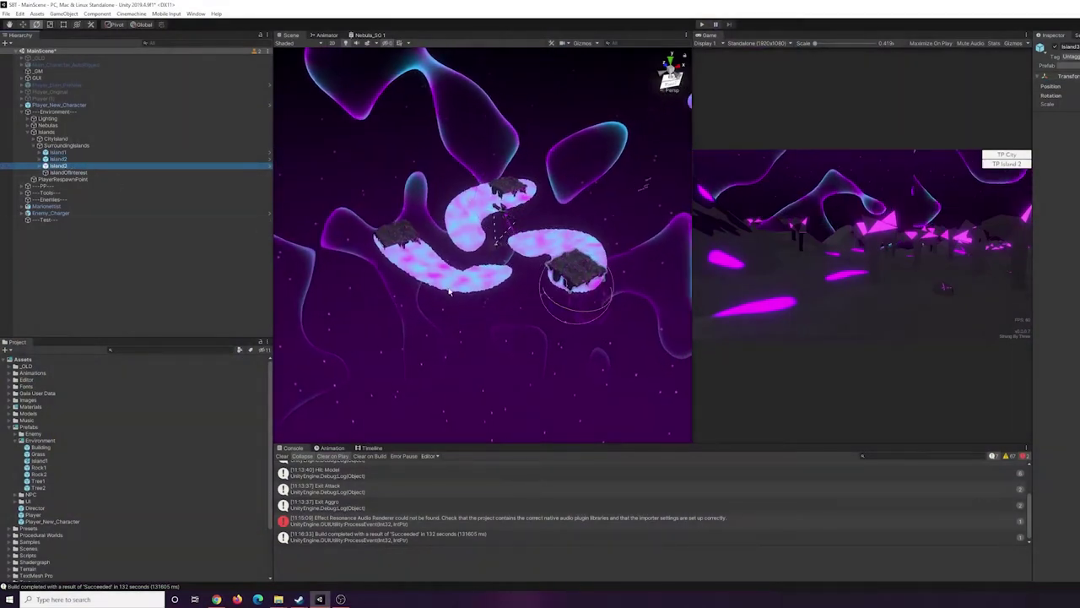
scroll(449, 291, up, 3)
scroll(411, 289, up, 3)
scroll(413, 284, up, 3)
scroll(393, 265, up, 2)
scroll(393, 266, up, 3)
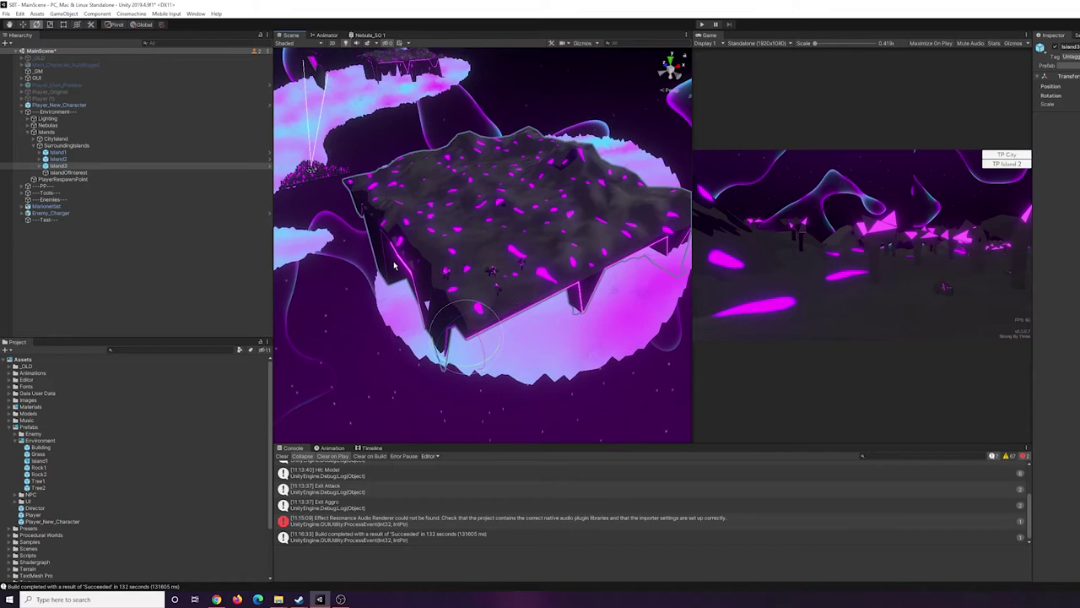
scroll(393, 265, up, 5)
Frame the islands, trial-place an Island1 prefab copy, then undo the placement
key(f)
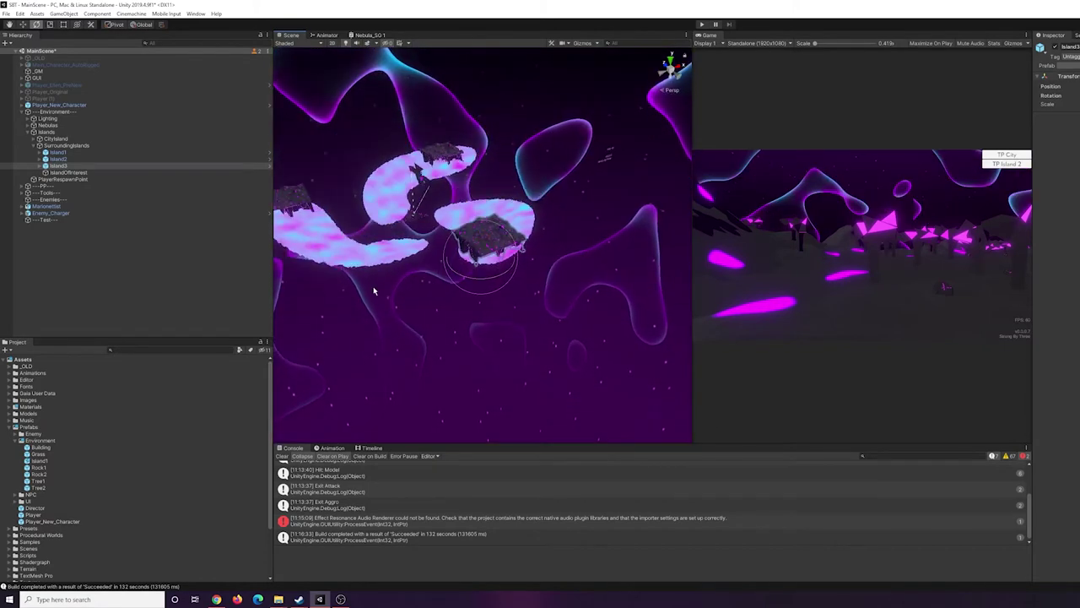
click(40, 460)
drag(76, 436, 422, 280)
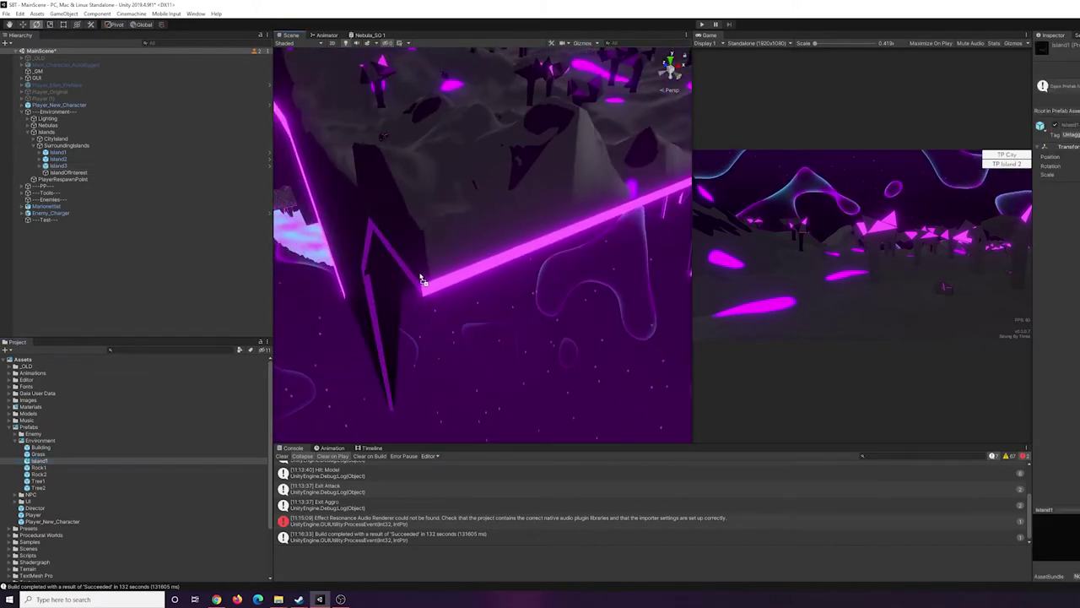
key(f)
scroll(532, 287, up, 3)
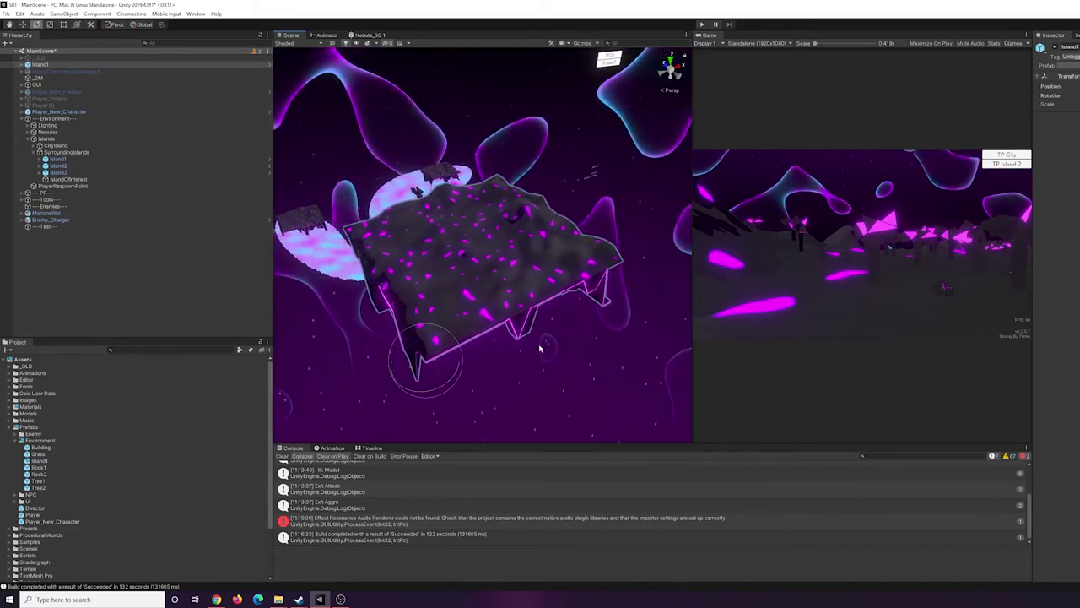
key(ctrl+z)
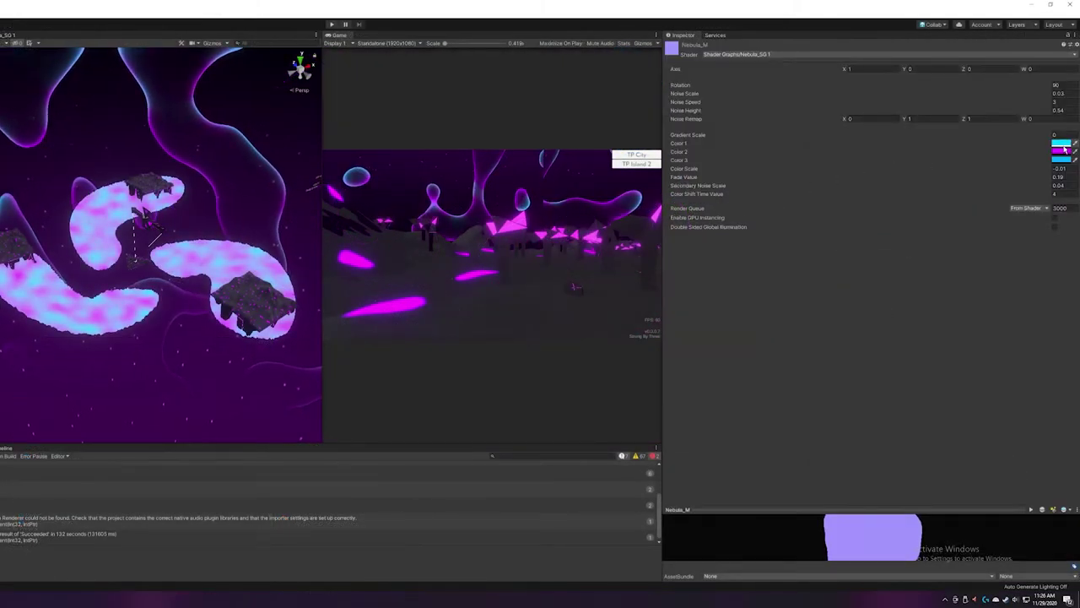
Preview a light grey Color 1 on Nebula_M, then restore it to cyan
click(1063, 146)
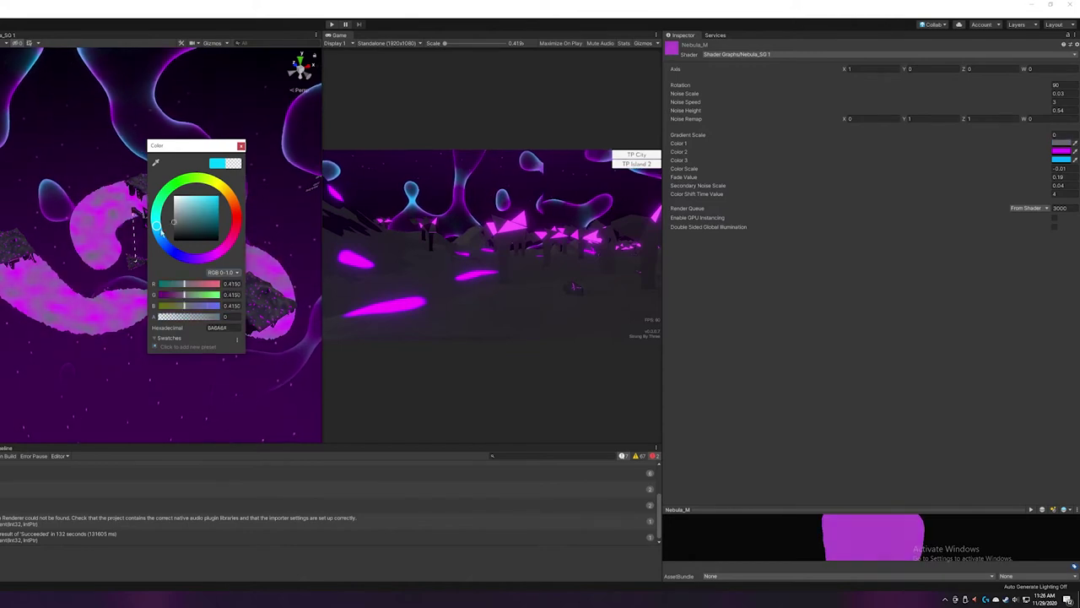
drag(222, 197, 157, 211)
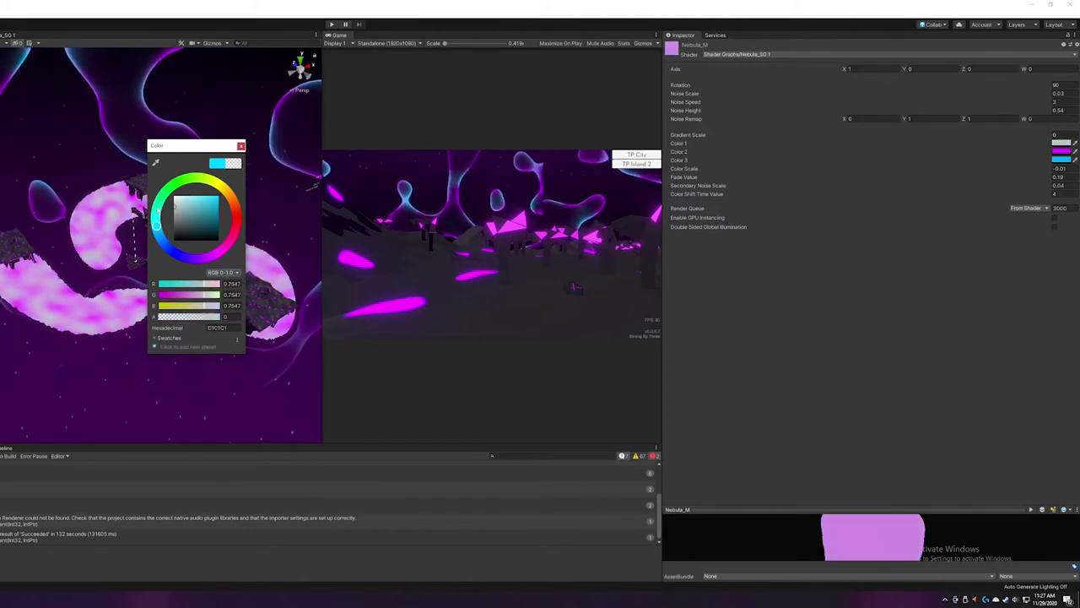
drag(202, 152, 220, 153)
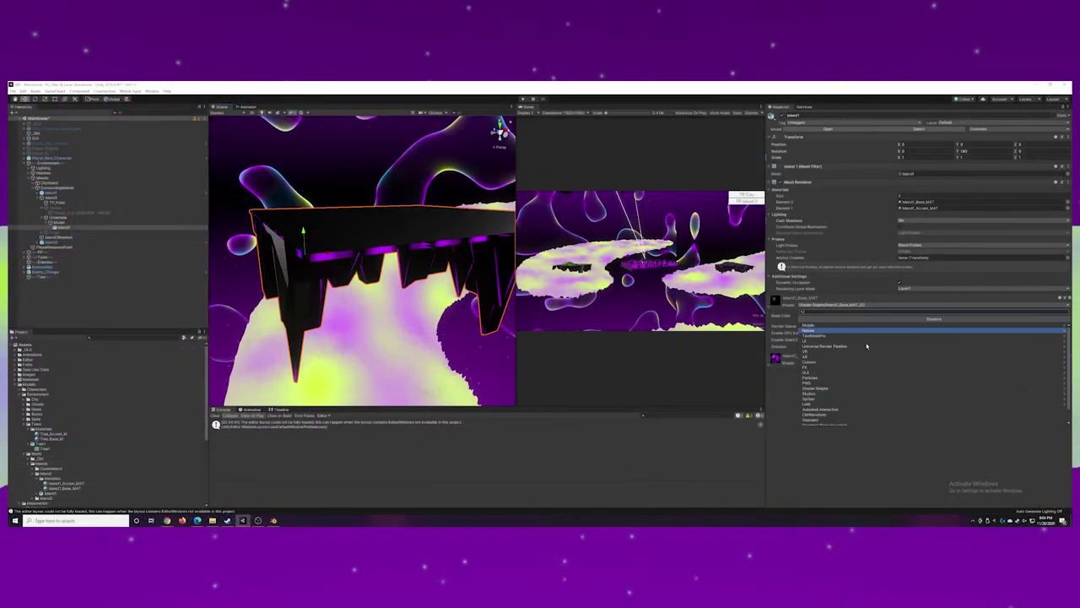
Switch Island1_Base_MAT to the ToonShader_4Color shader with a black colour
click(880, 412)
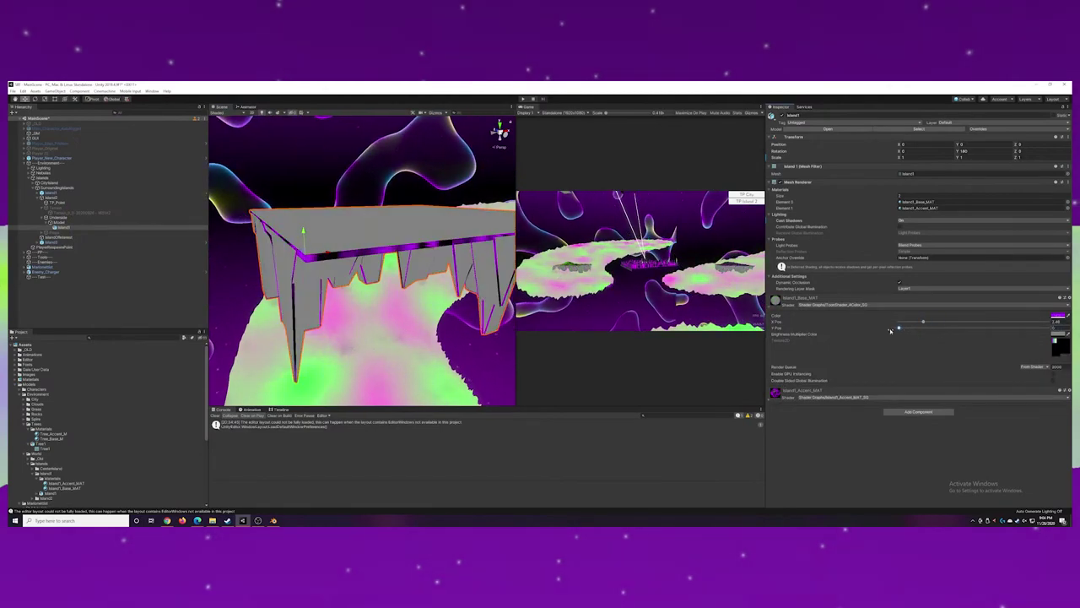
click(1055, 338)
alt+drag(396, 253, 415, 317)
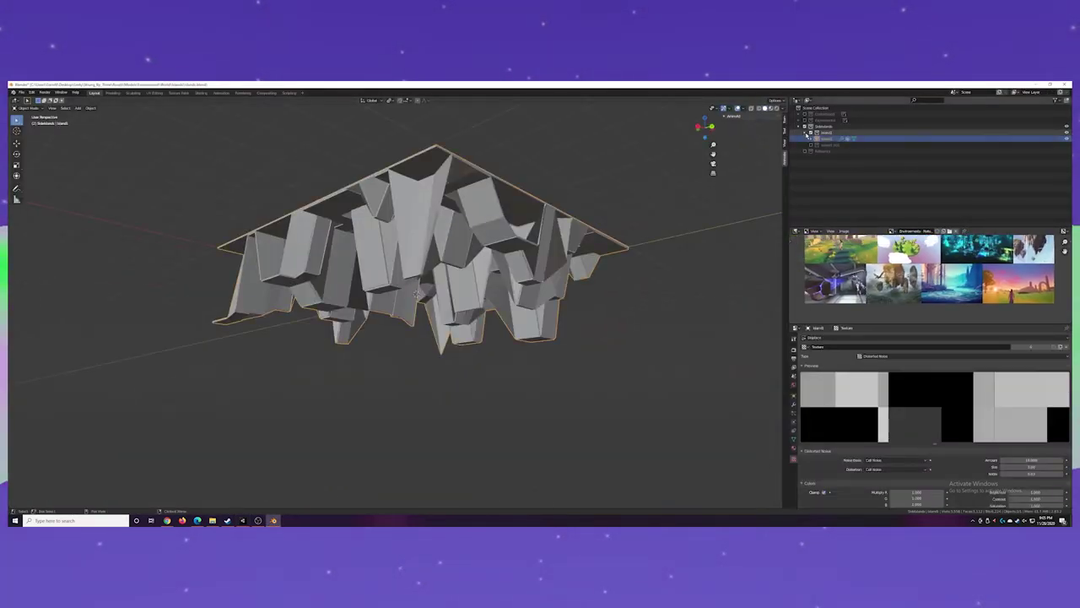
Add a second Displace modifier with a texture to the island object's modifier stack
click(822, 139)
click(793, 403)
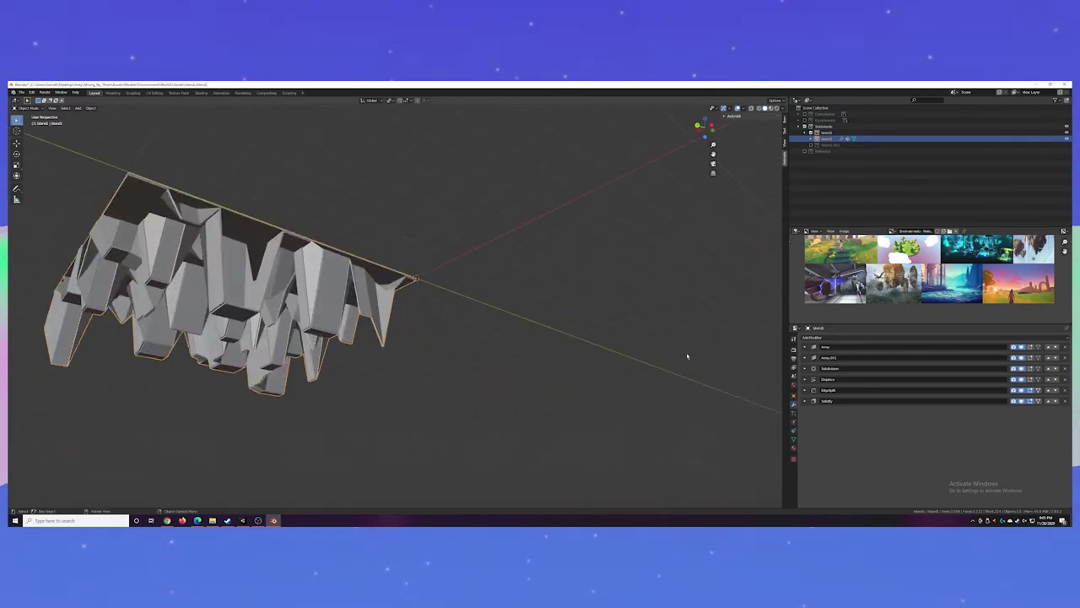
click(827, 336)
click(918, 373)
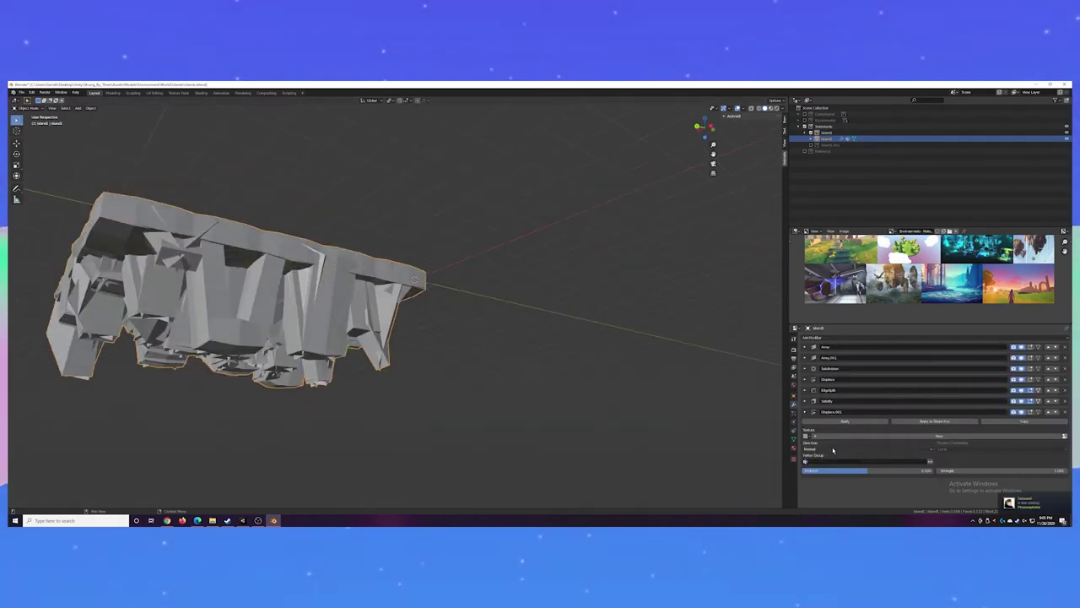
click(939, 435)
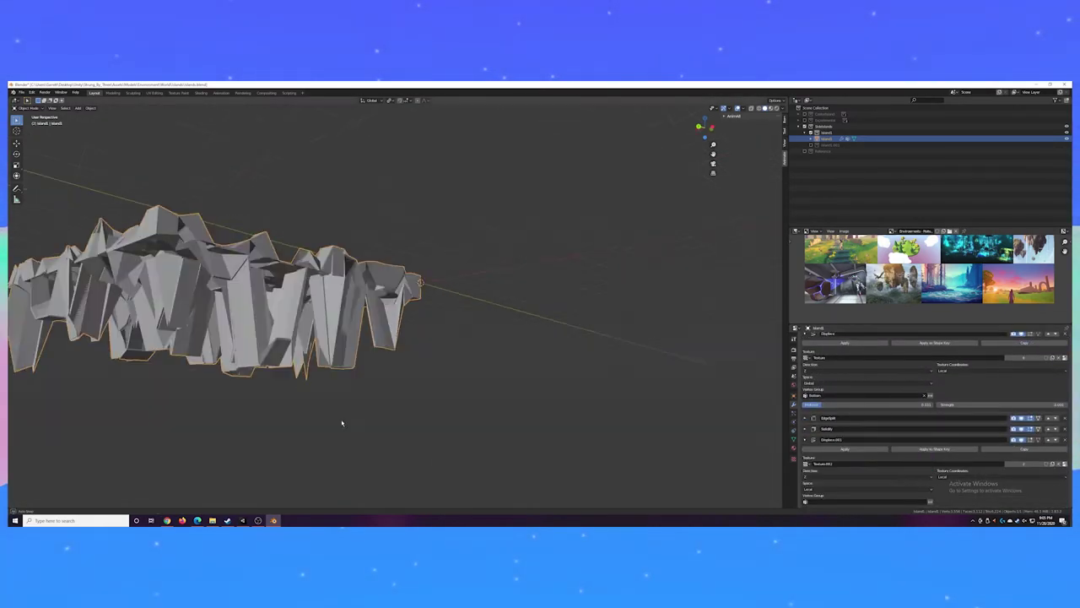